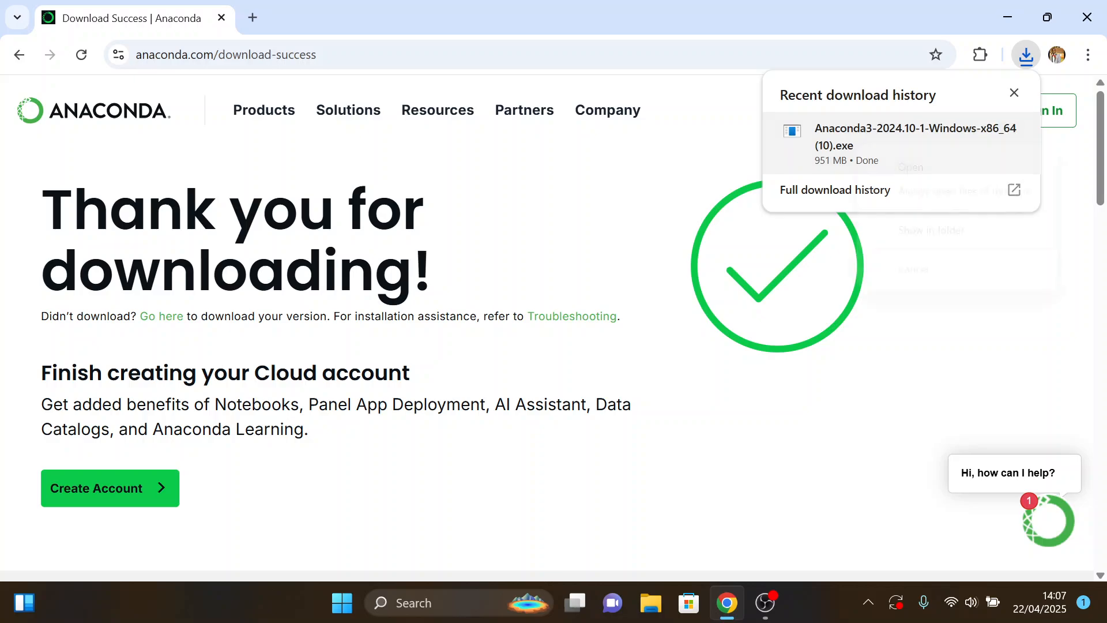
Step: Launch the downloaded Anaconda3-2024.10-1 installer, minimize the browser and accept the license agreement in the setup wizard
right_click(882, 146)
click(909, 165)
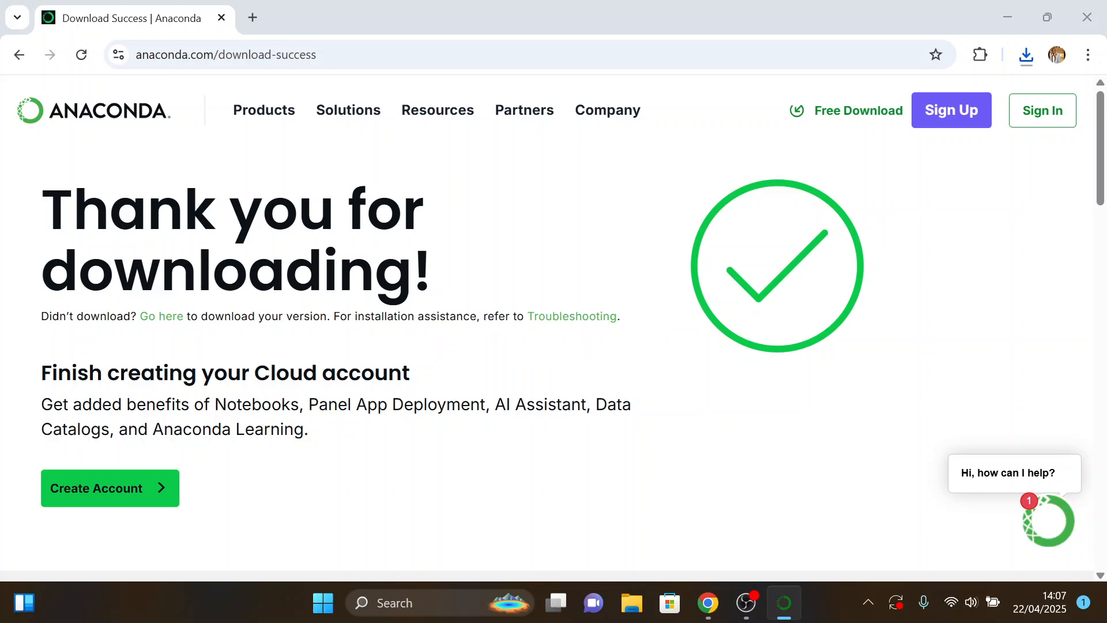
click(1007, 18)
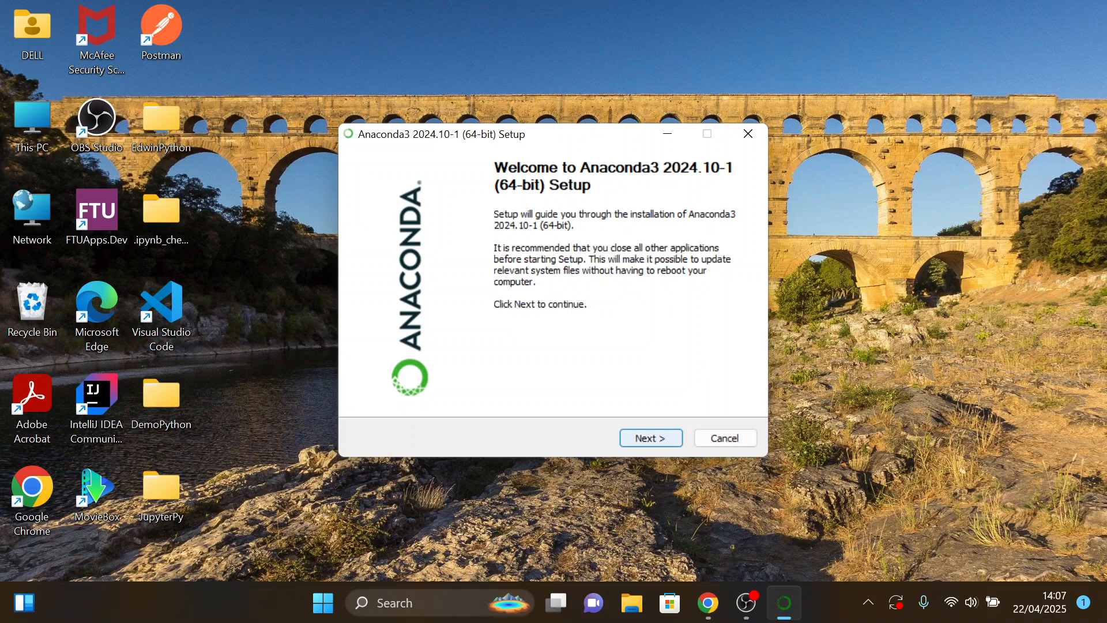
click(650, 438)
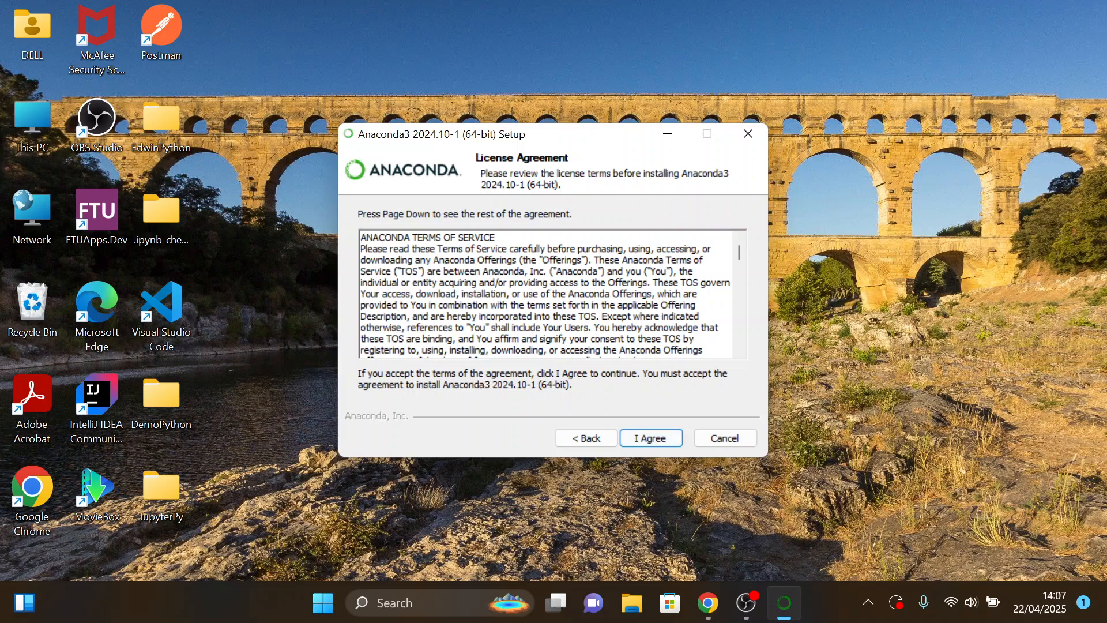
click(650, 438)
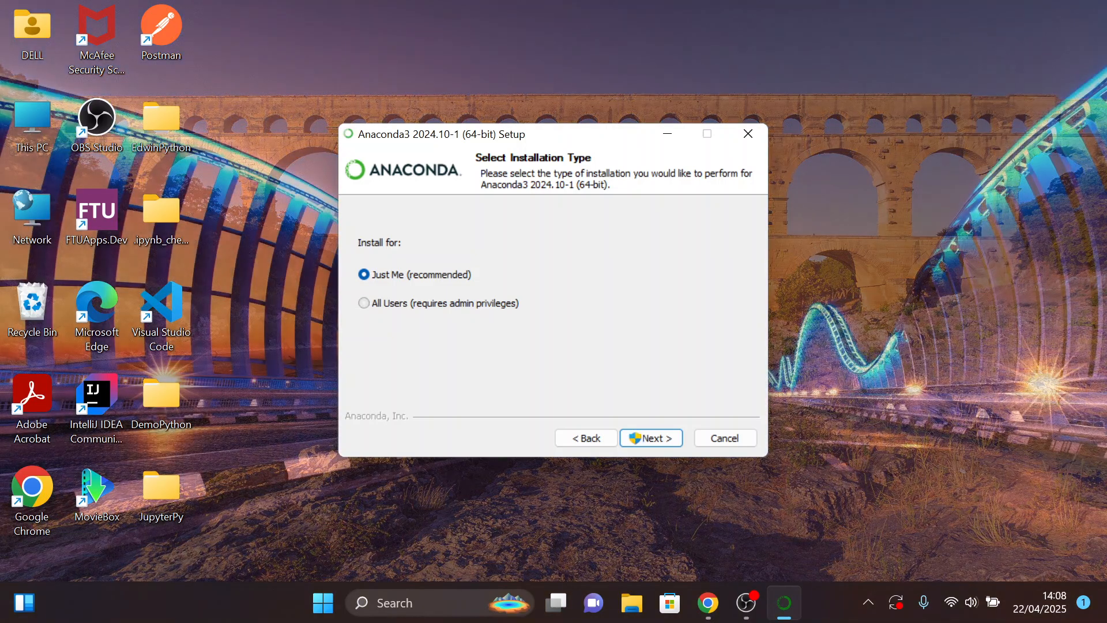
Step: Set the installation type to All Users and allow the installer to make changes to the device
click(364, 303)
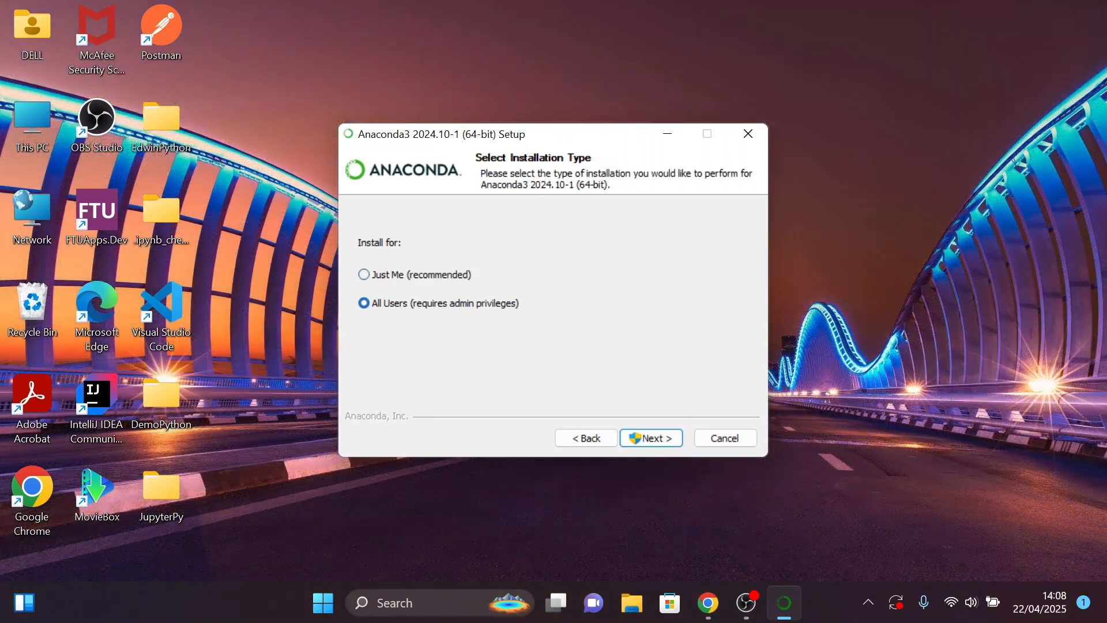
click(651, 438)
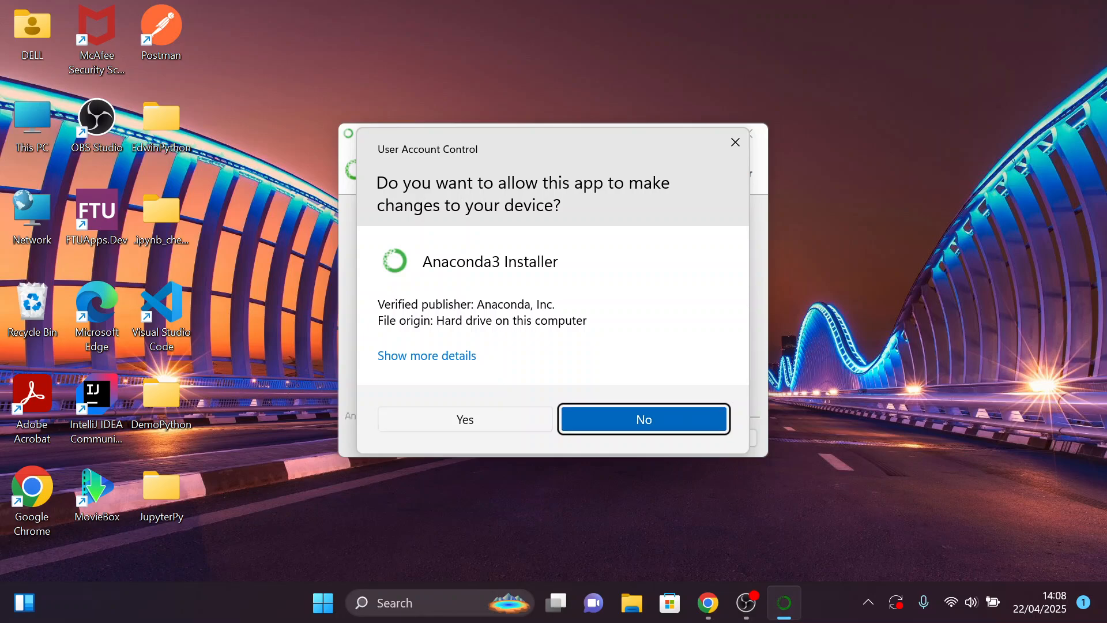
click(465, 420)
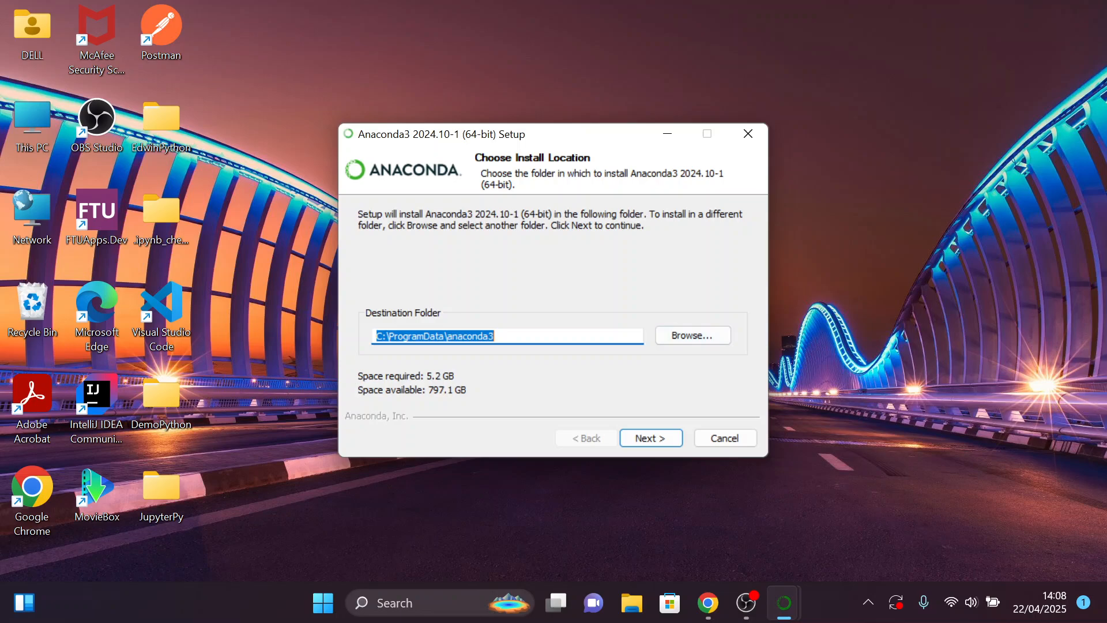
Step: Accept the destination folder C:\ProgramData\anaconda3, enable clearing the package cache upon completion, and start the installation
key(Return)
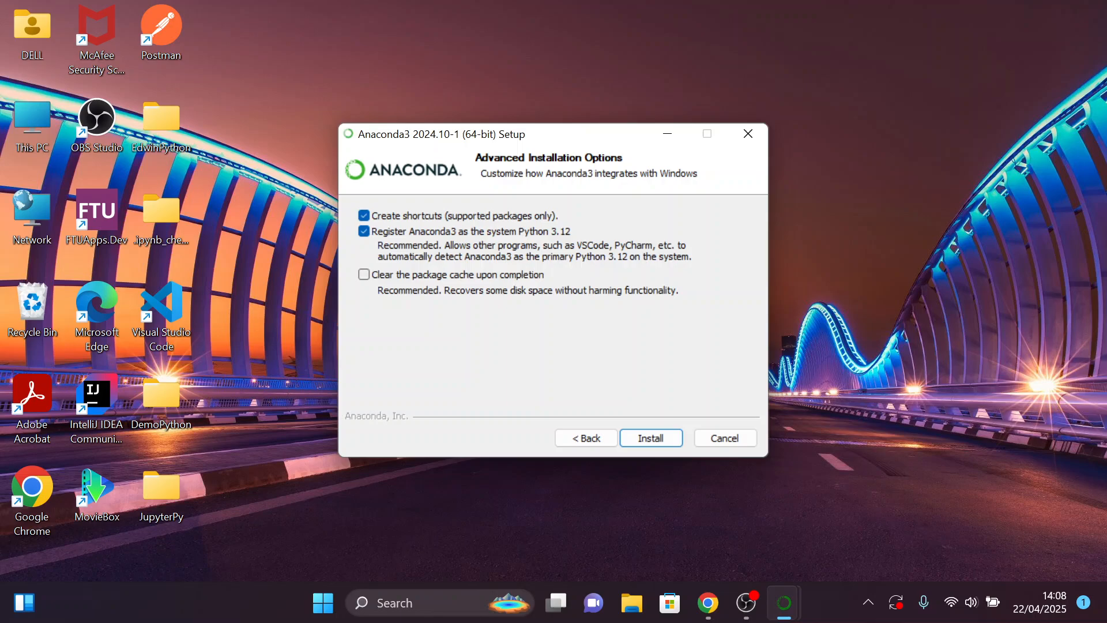
click(364, 274)
click(651, 438)
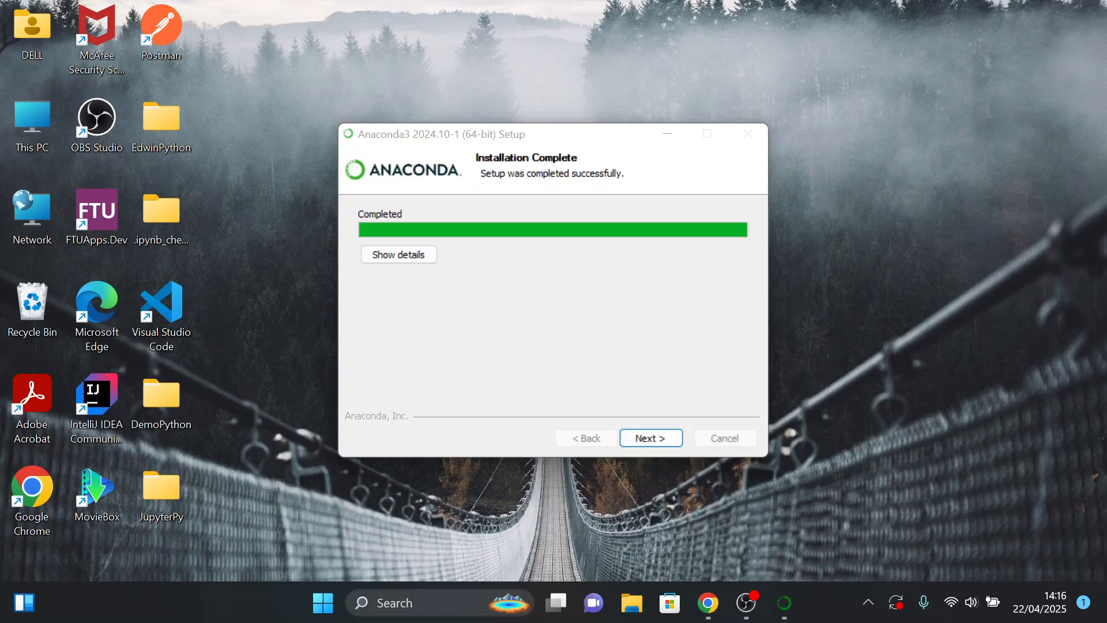
Step: Finish the Anaconda setup with Launch Anaconda Navigator and Getting Started with Anaconda Distribution both turned off
click(650, 438)
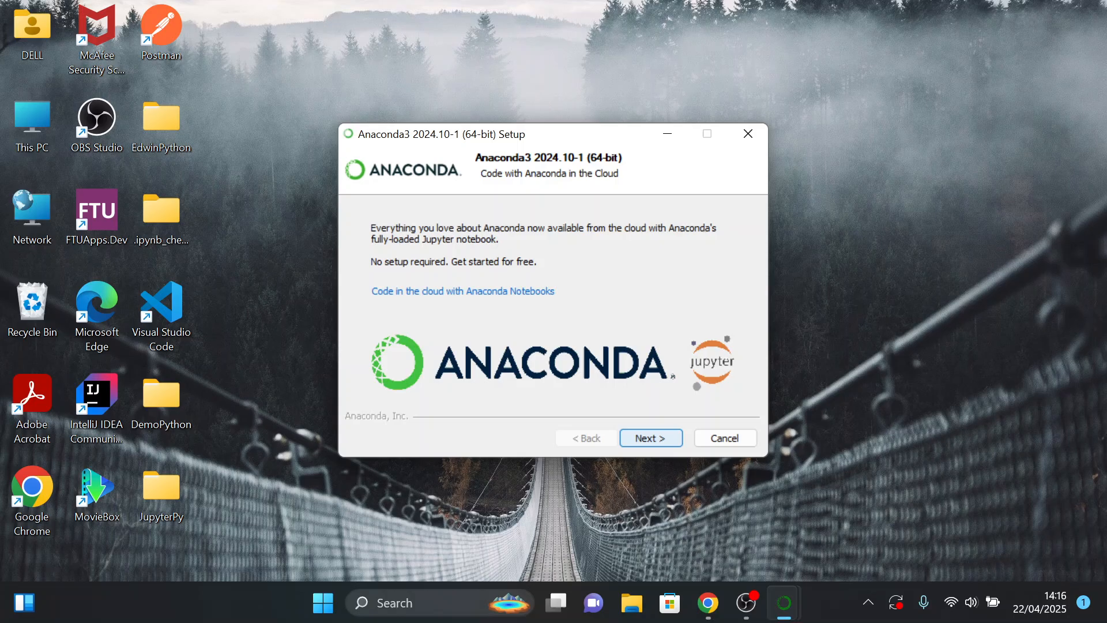
key(Return)
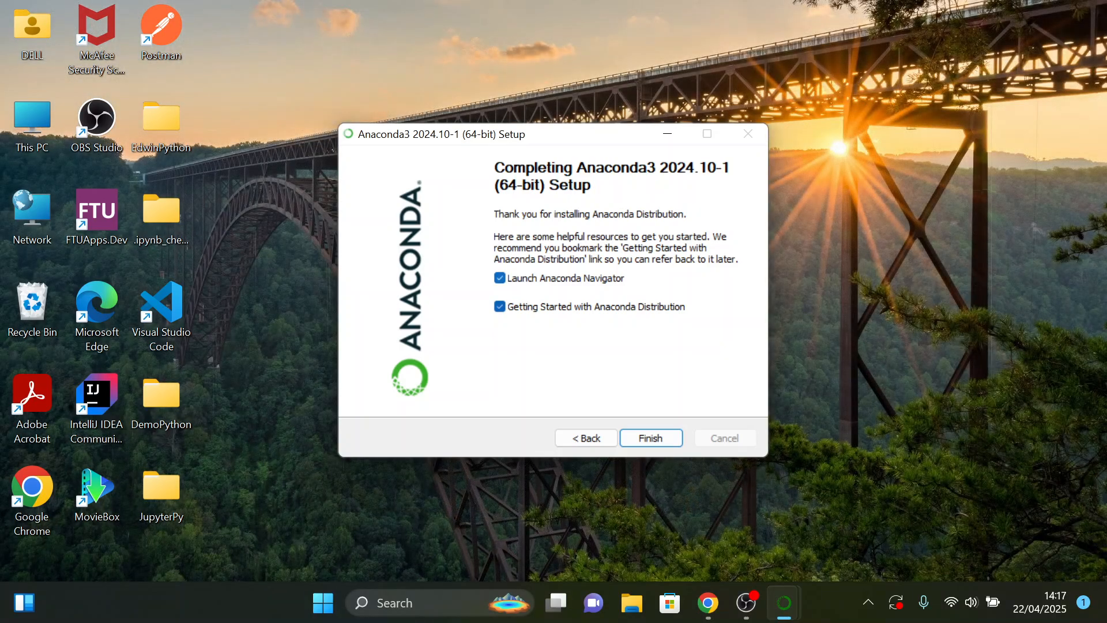
click(500, 278)
click(500, 307)
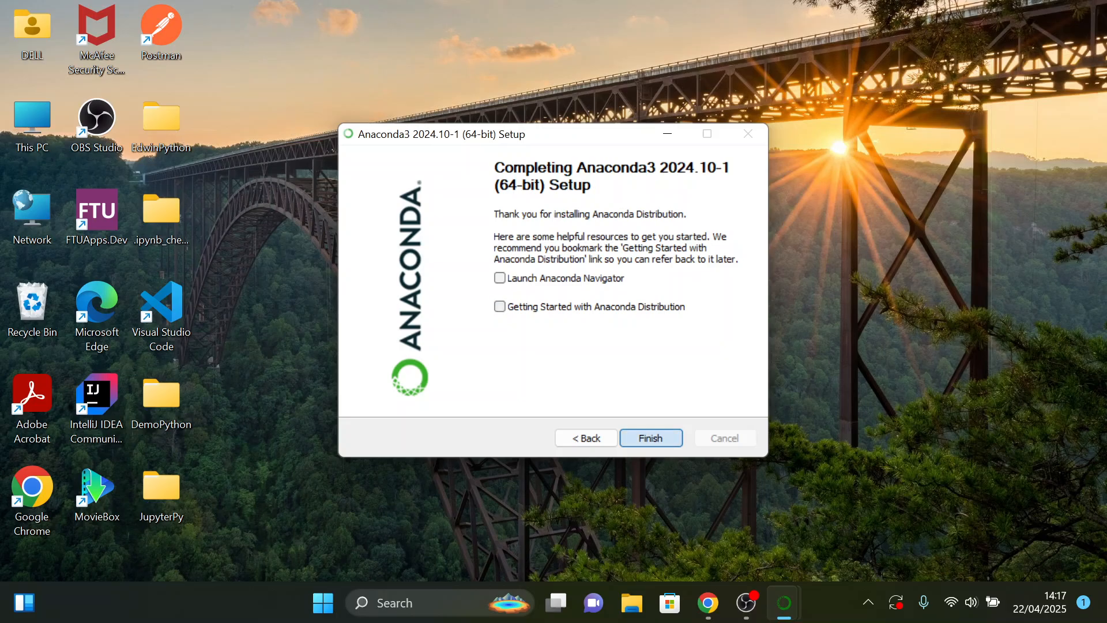
key(Return)
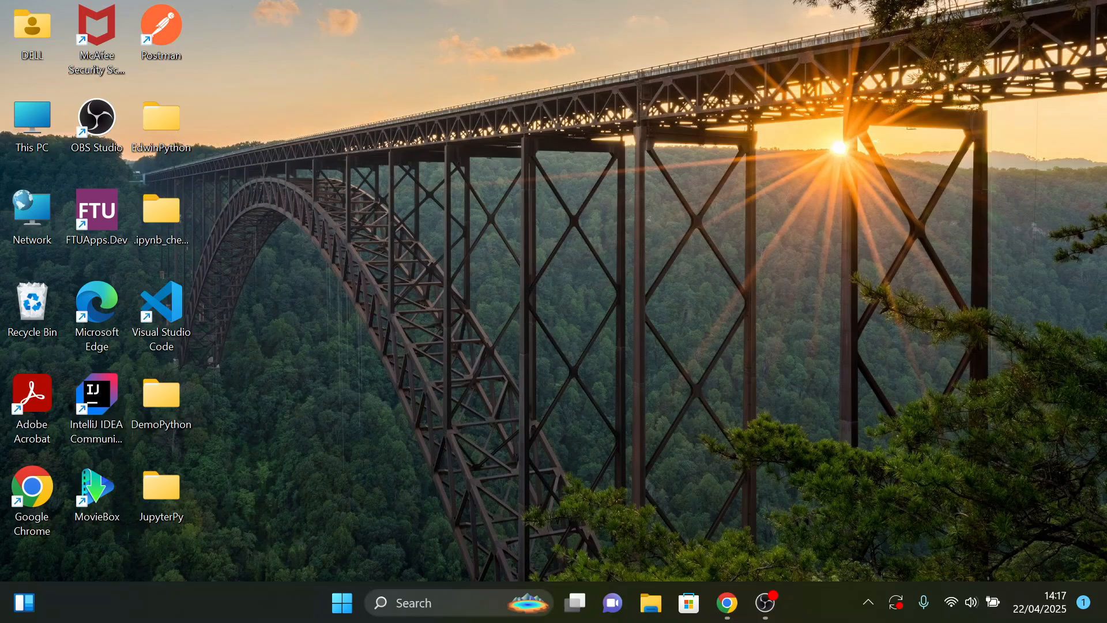
Step: Search Windows for "anaconda", open Anaconda Prompt and maximize its window
key(super+s)
text(ana)
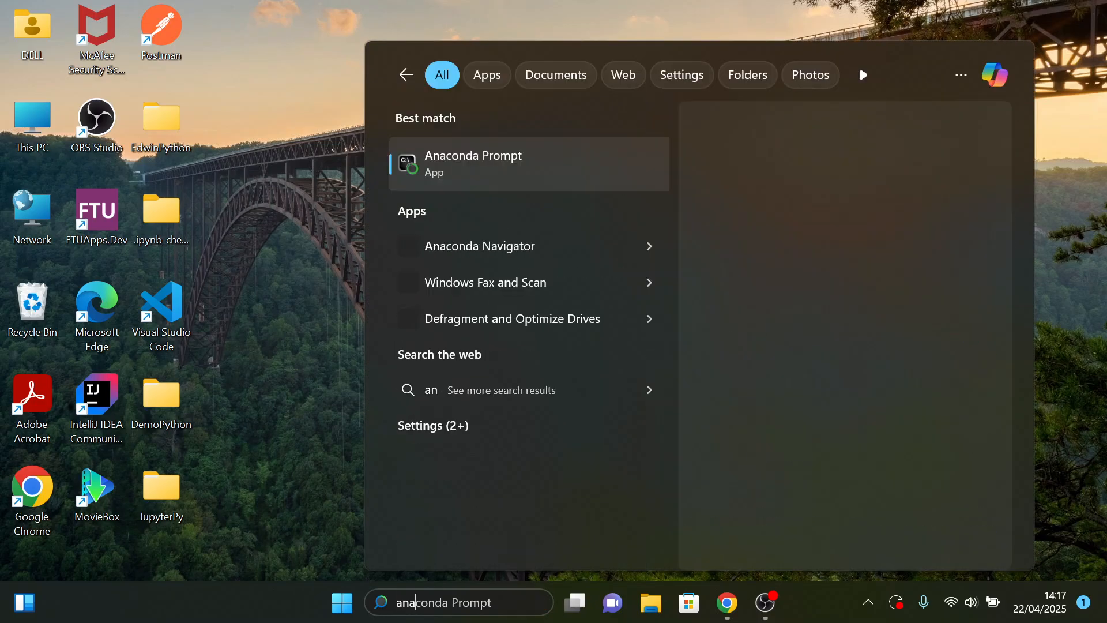
text(conda)
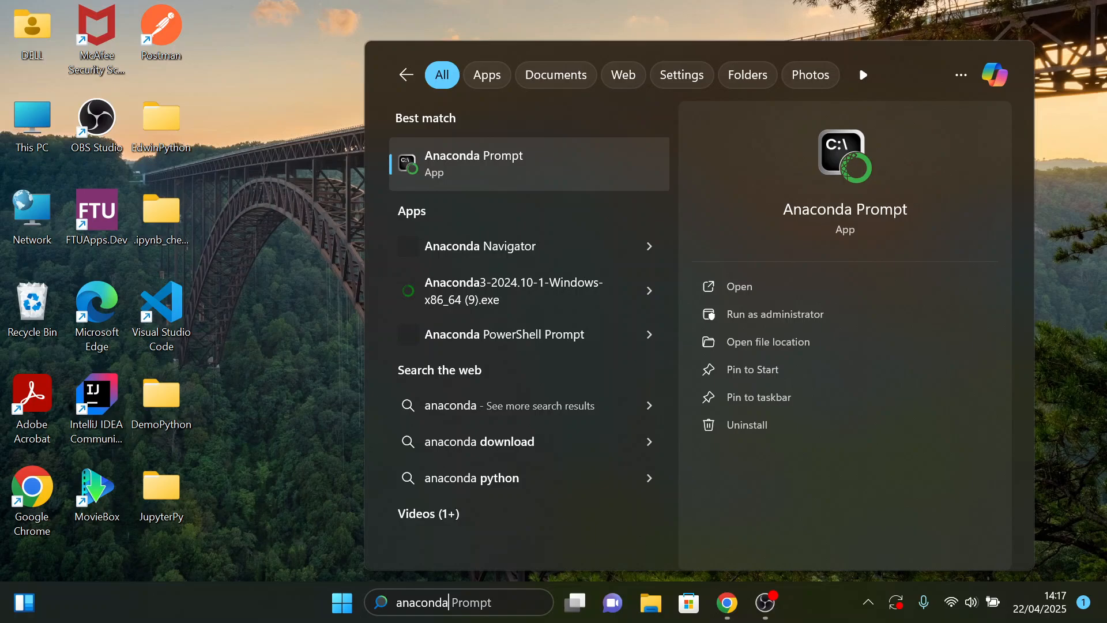
key(Return)
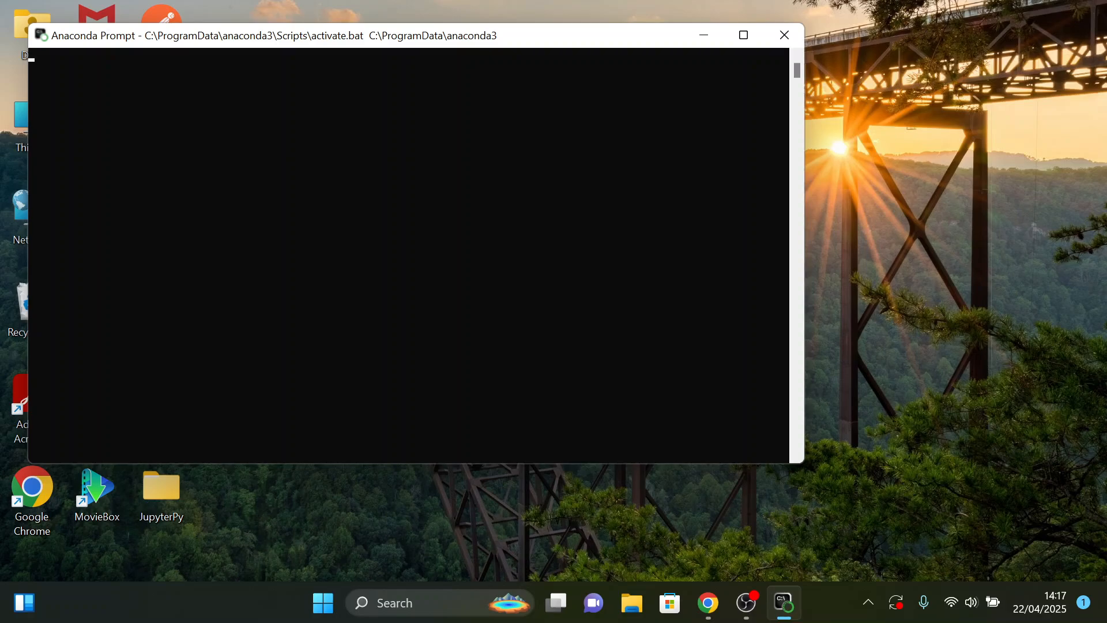
click(743, 35)
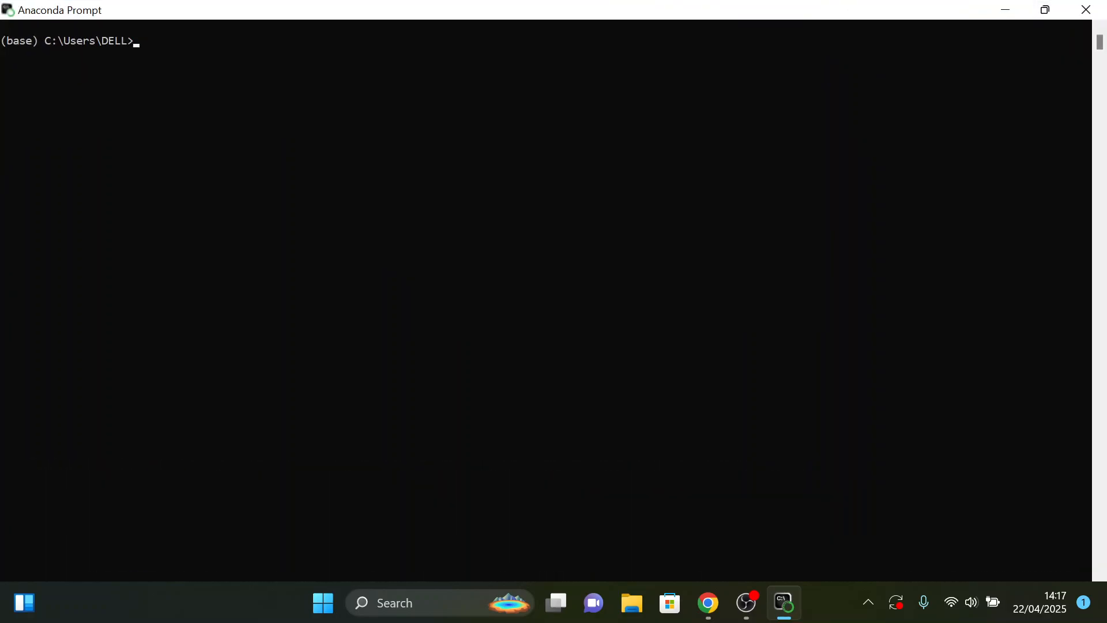
Step: Run the command "jupyter notebook" and open the Desktop folder in the Jupyter file browser
text(jupyter notebook)
key(Return)
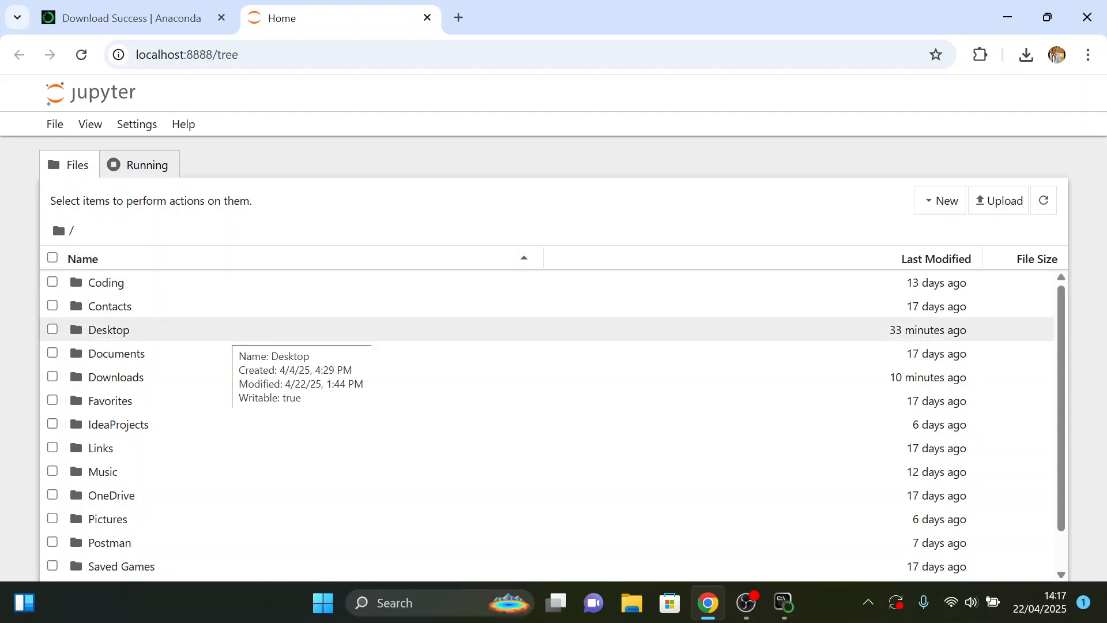
double_click(230, 331)
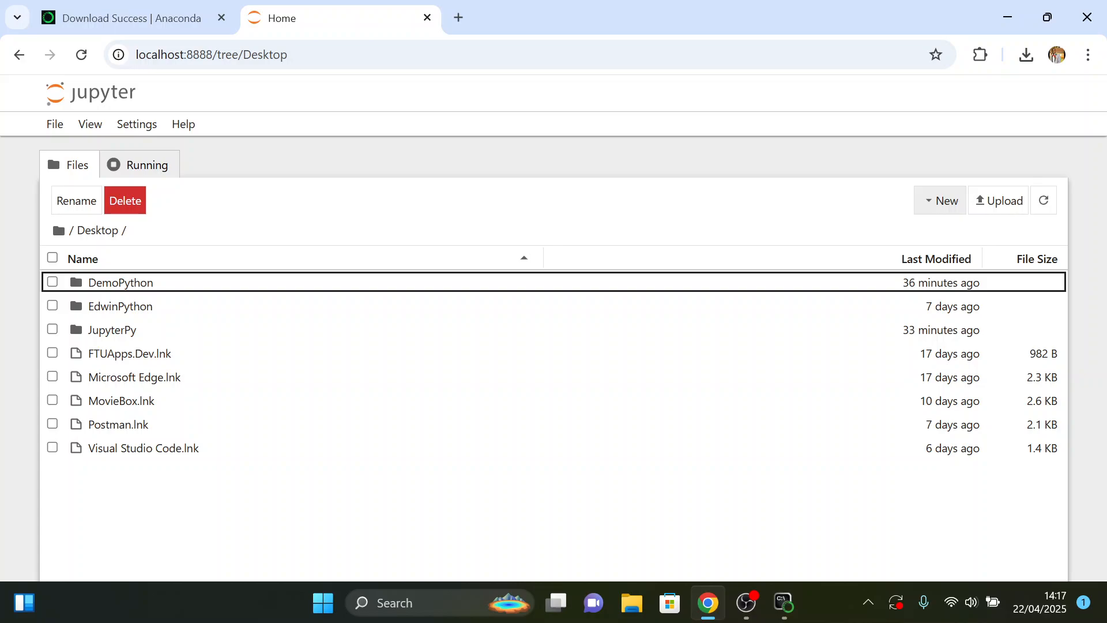
Step: Create a new folder named EddpYTHON inside Desktop
click(941, 200)
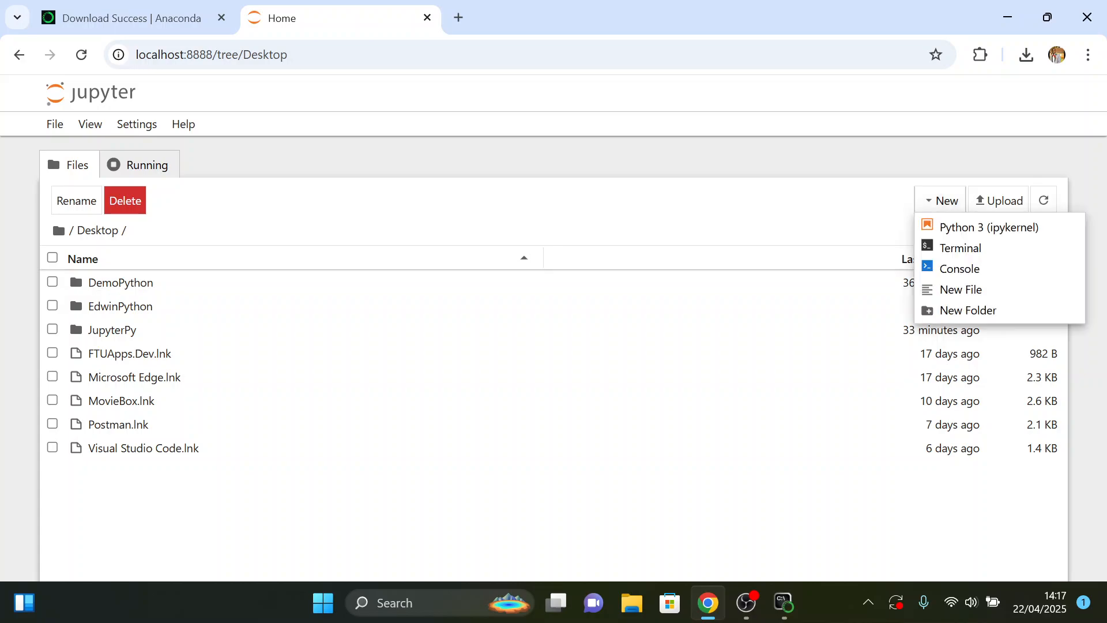
click(967, 310)
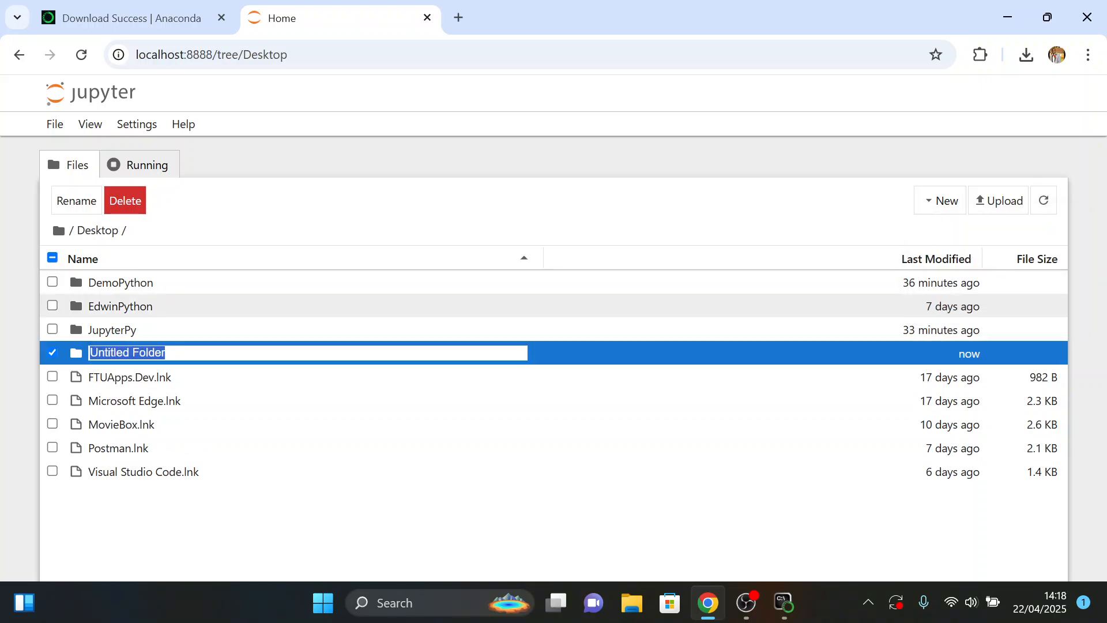
text(E)
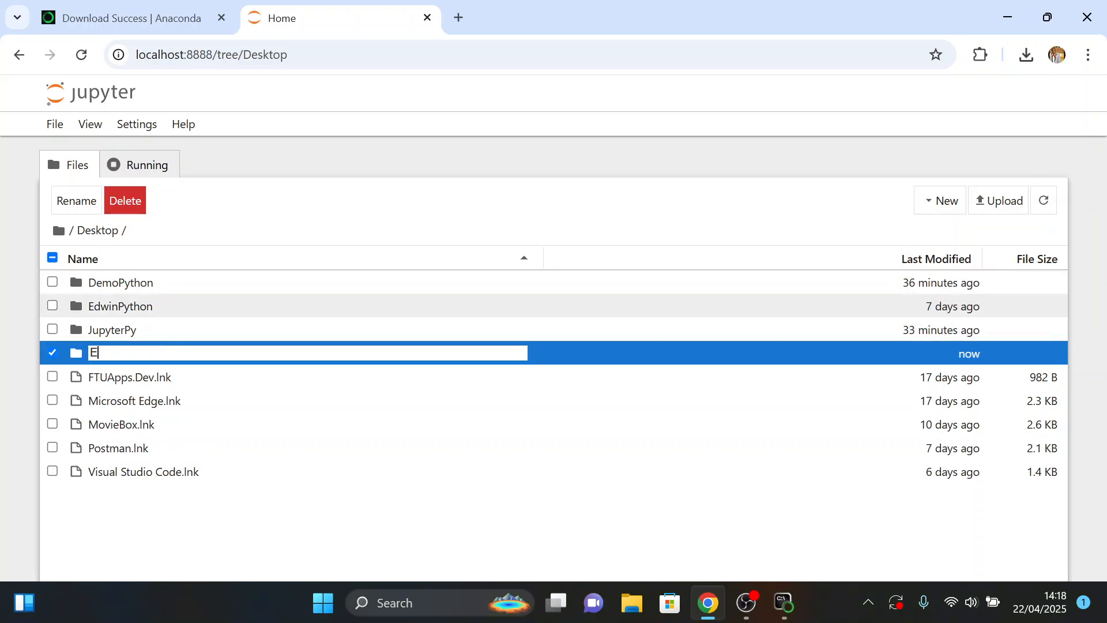
text(ddpYTHON)
key(Return)
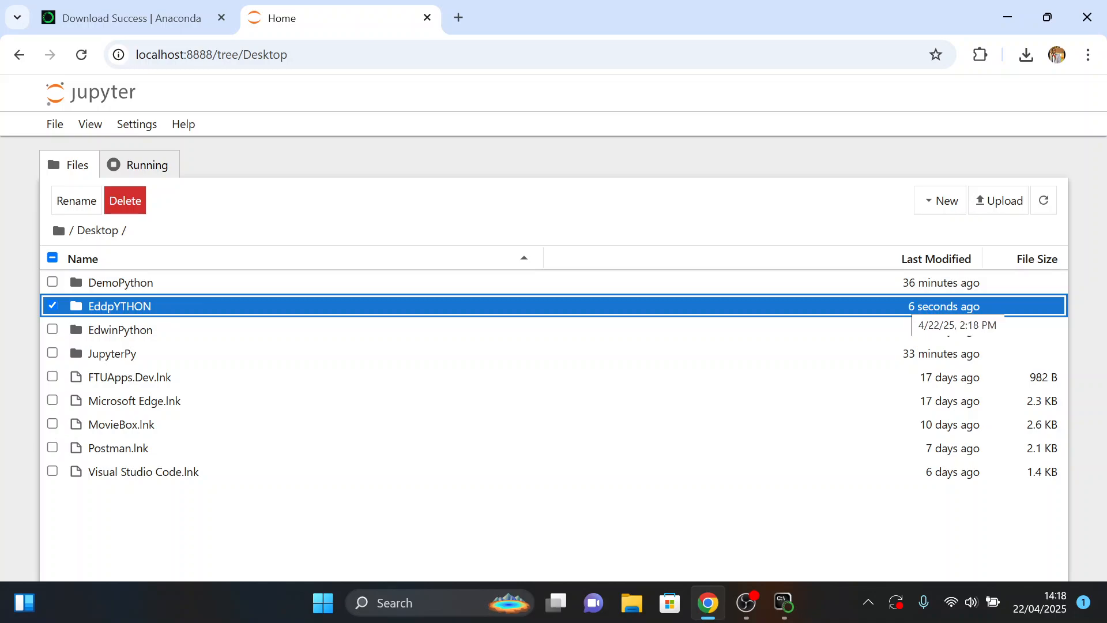
Step: Open the EddpYTHON folder and create a new Python 3 (ipykernel) notebook in it
double_click(912, 304)
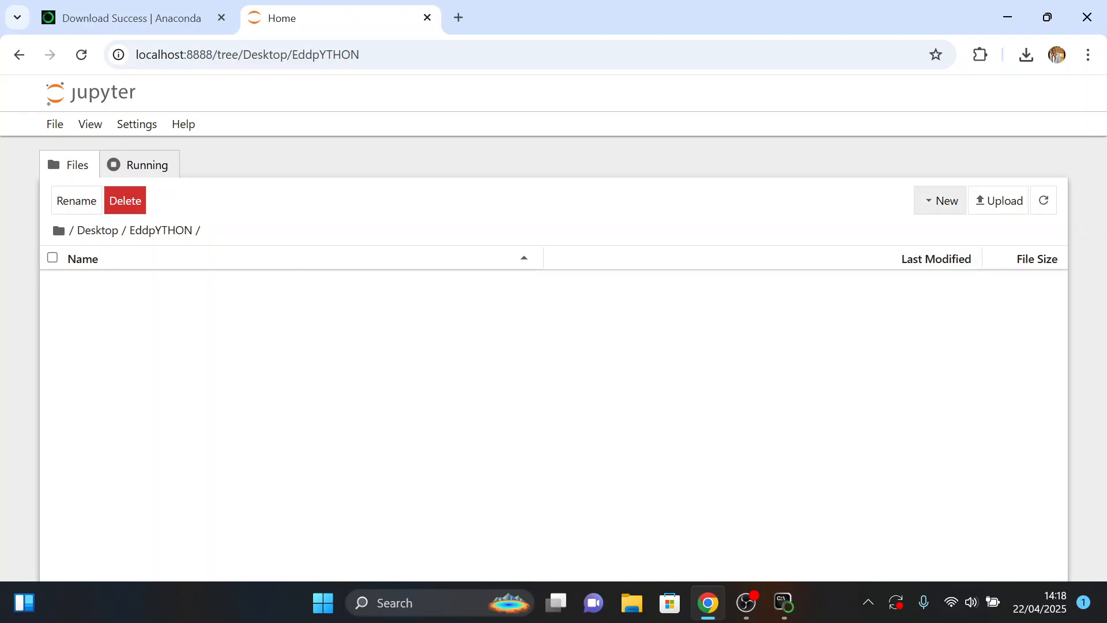
click(940, 200)
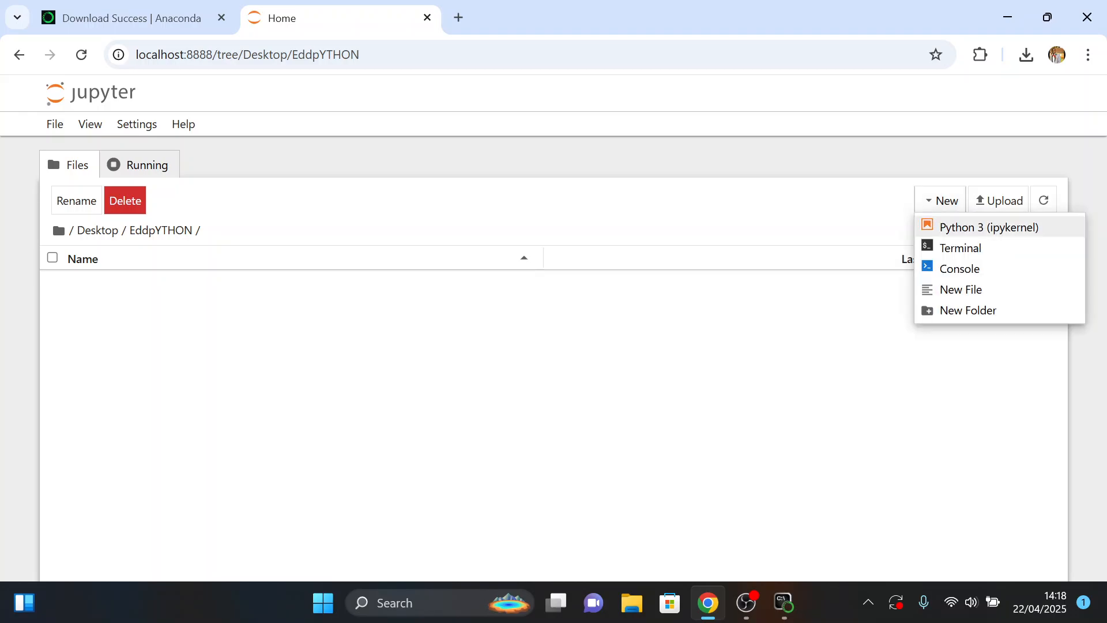
click(989, 227)
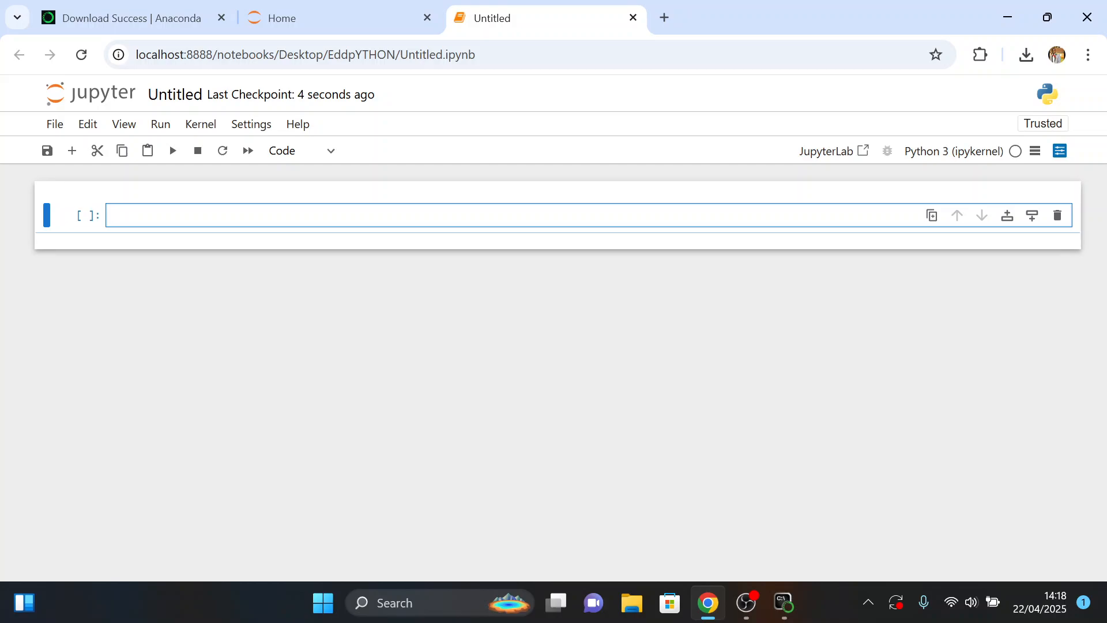
Step: Enter print("Webpro Education") in the first notebook cell and run it
text(print(")
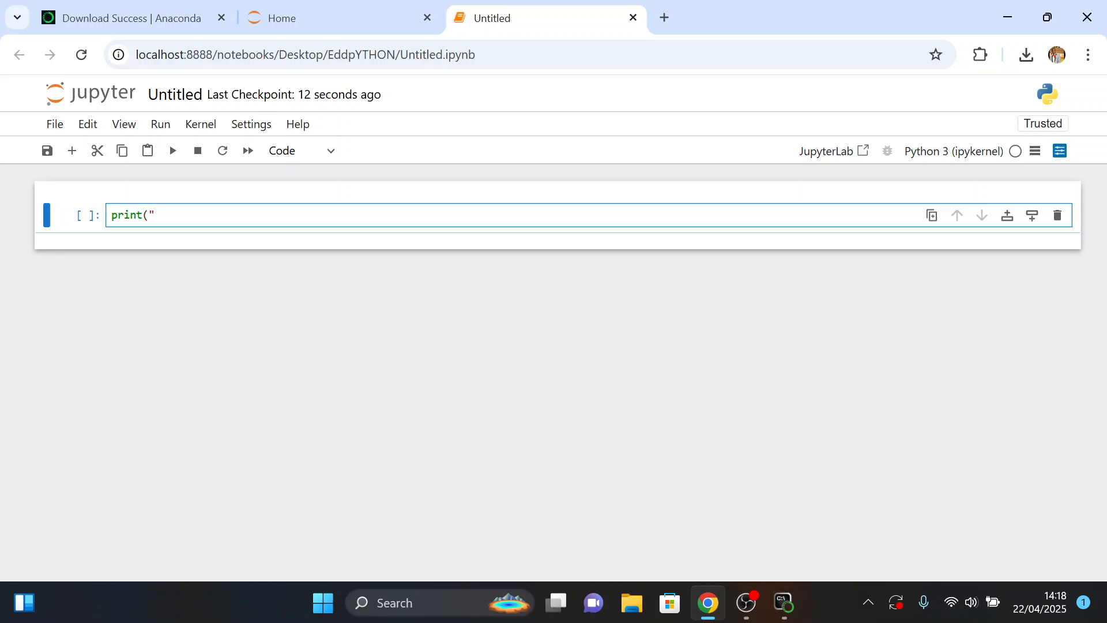
text(Webpro Education)
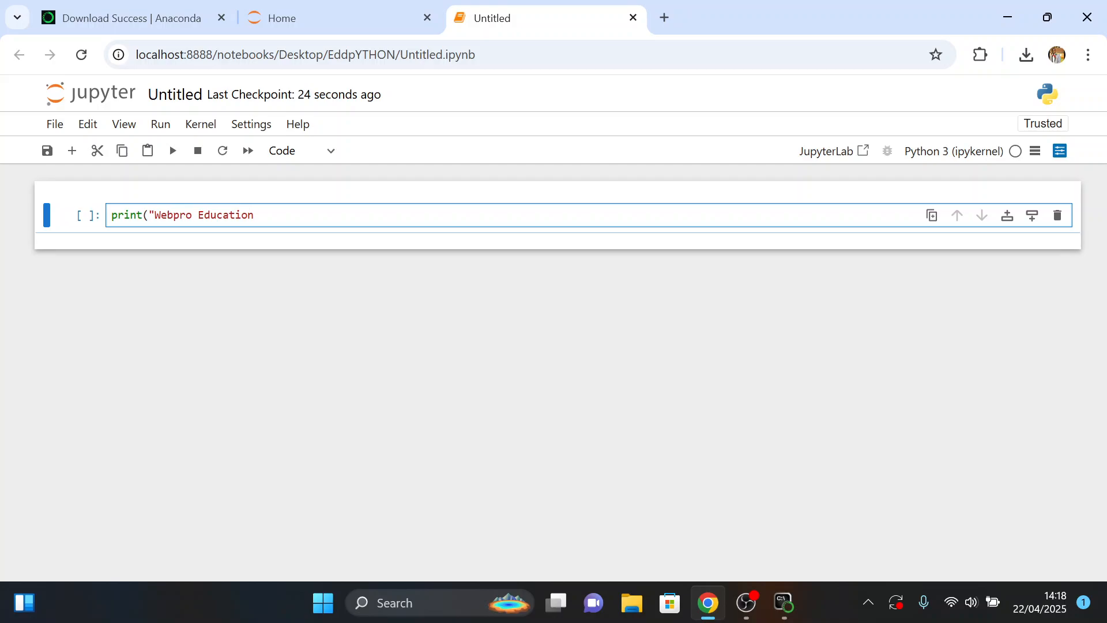
text("))
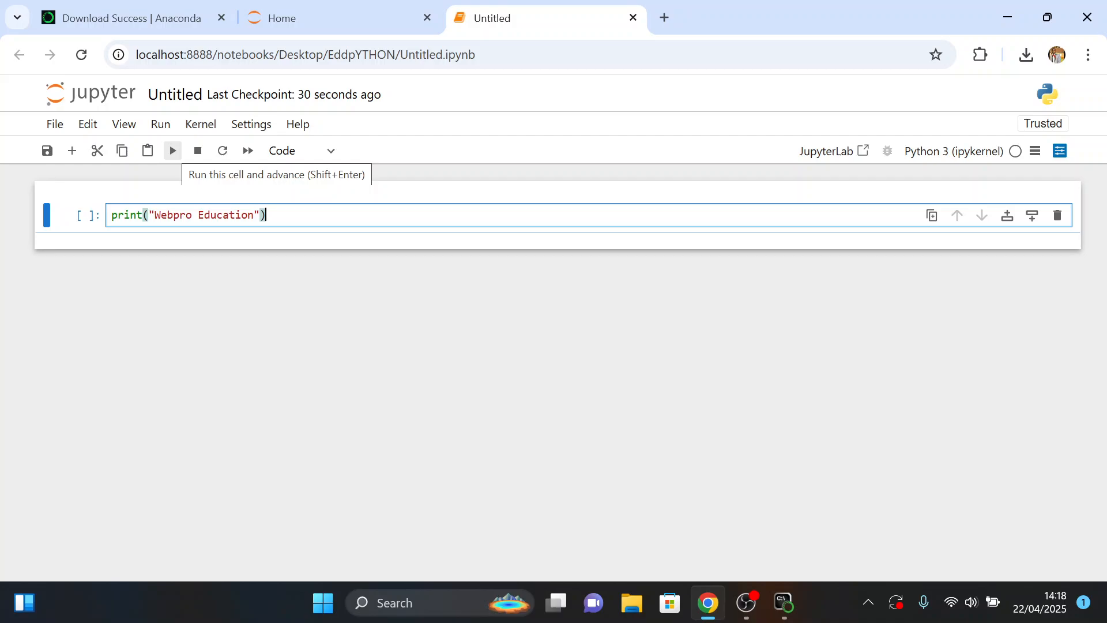
click(172, 150)
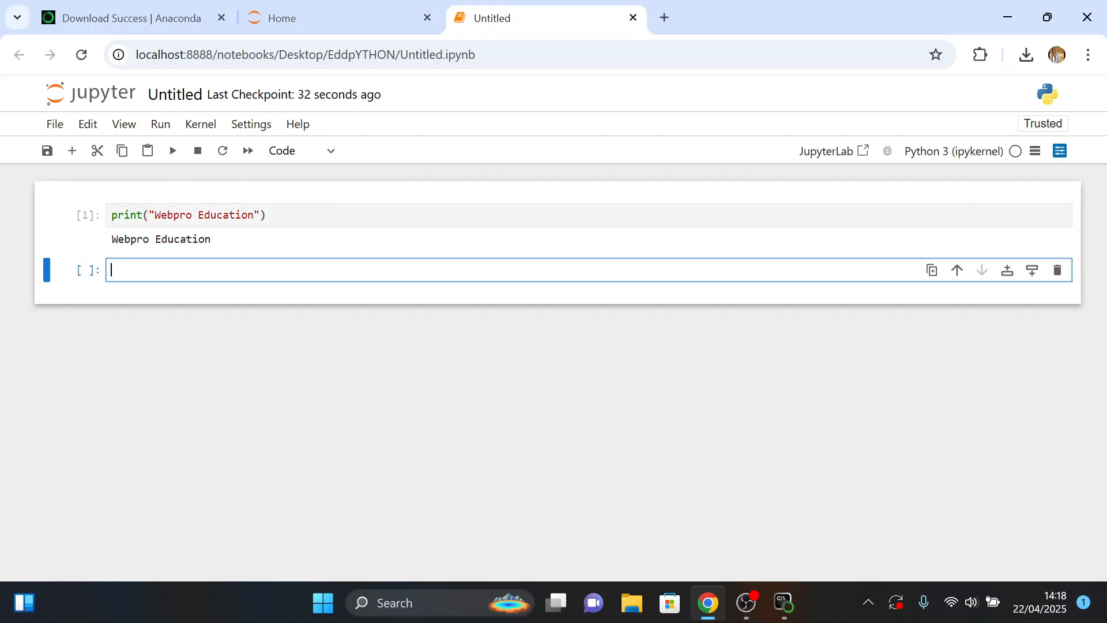